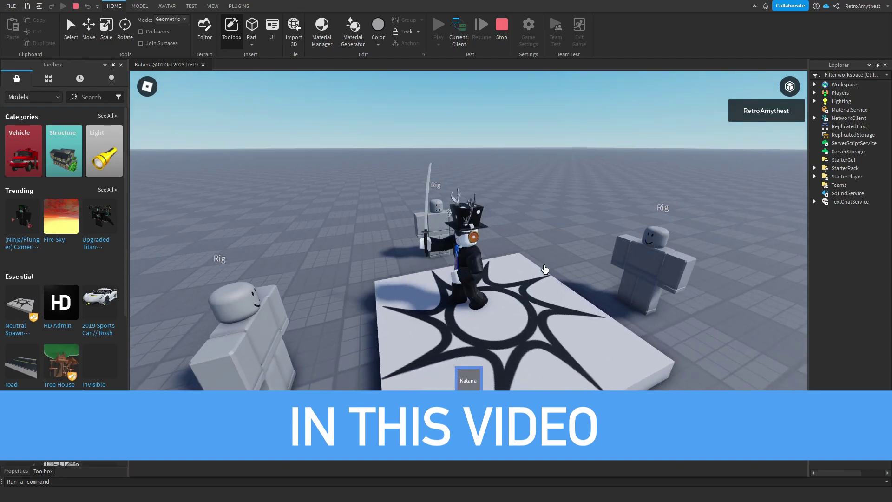
Attack the rig beside the spawn platform with the katana in the running playtest.
right_click_drag(545, 269, 525, 261)
key("w")
left_click(525, 260)
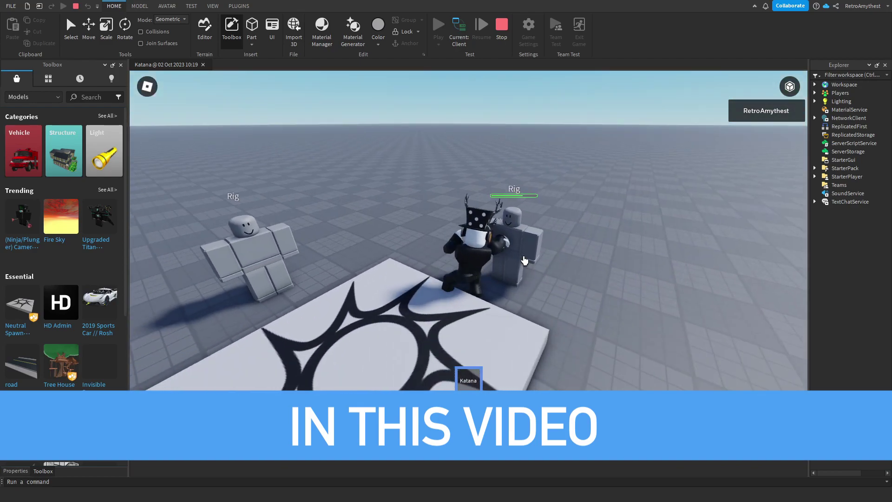
left_click(522, 253)
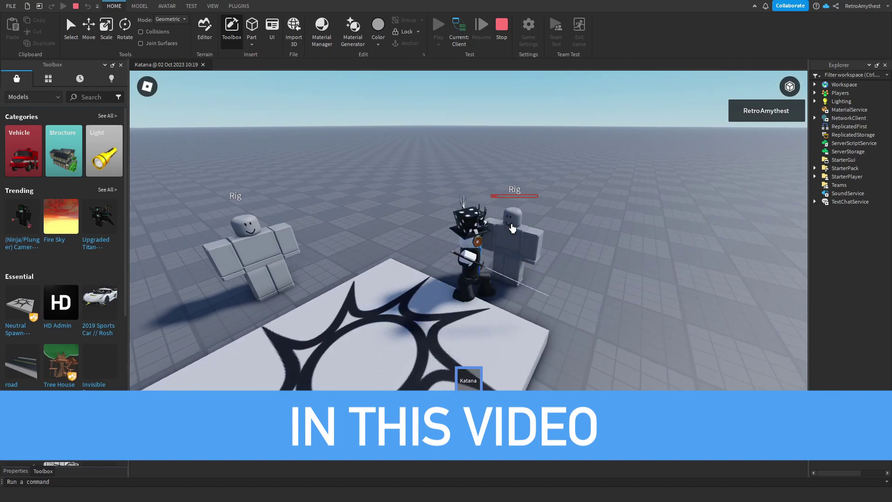
right_click_drag(512, 228, 524, 225)
key("w")
left_click(513, 228)
key("w")
left_click(512, 228)
left_click(514, 228)
key("w")
left_click(515, 228)
left_click(523, 224)
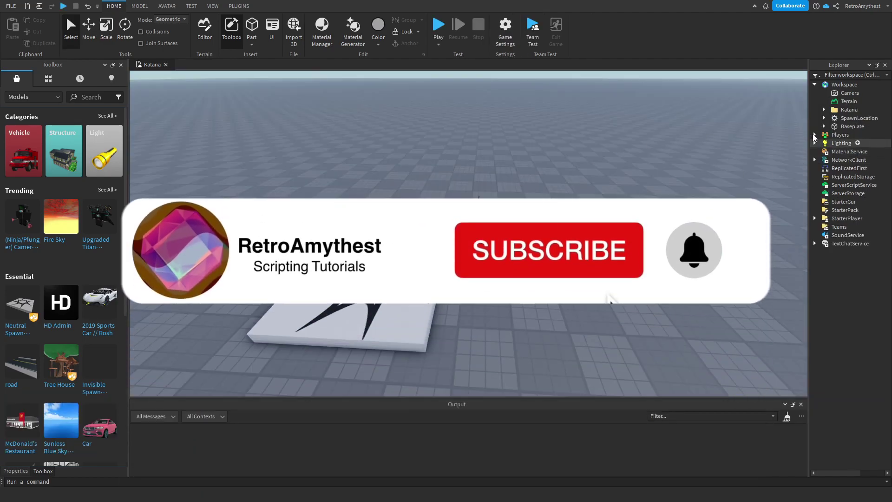
Move the UngroupInStarterPack model from the Katana folder into StarterPack and ungroup it there.
double_click(842, 110)
left_click(859, 118)
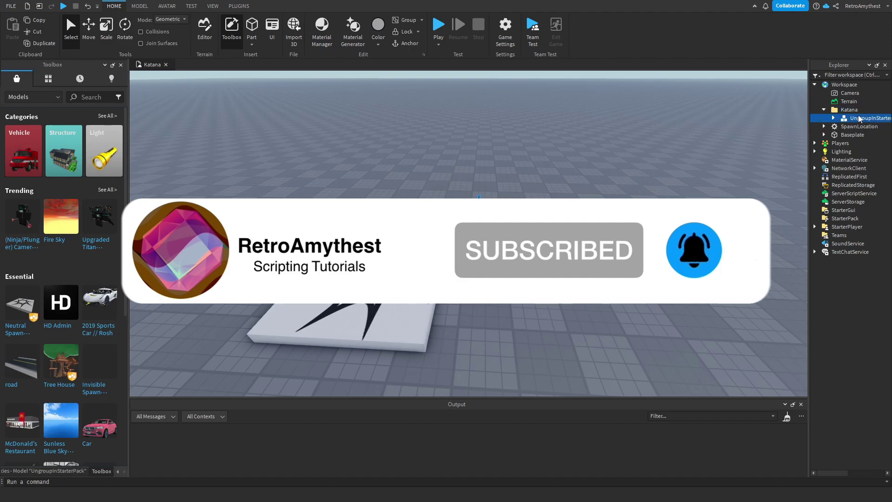
left_click_drag(851, 122, 841, 222)
right_click(841, 222)
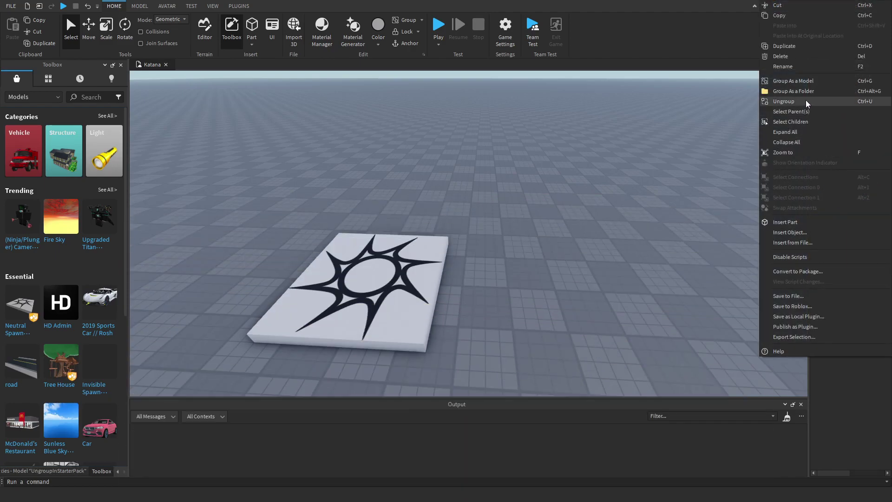
left_click(806, 99)
Delete the emptied Katana folder from the Workspace.
left_click(843, 113)
key("Delete")
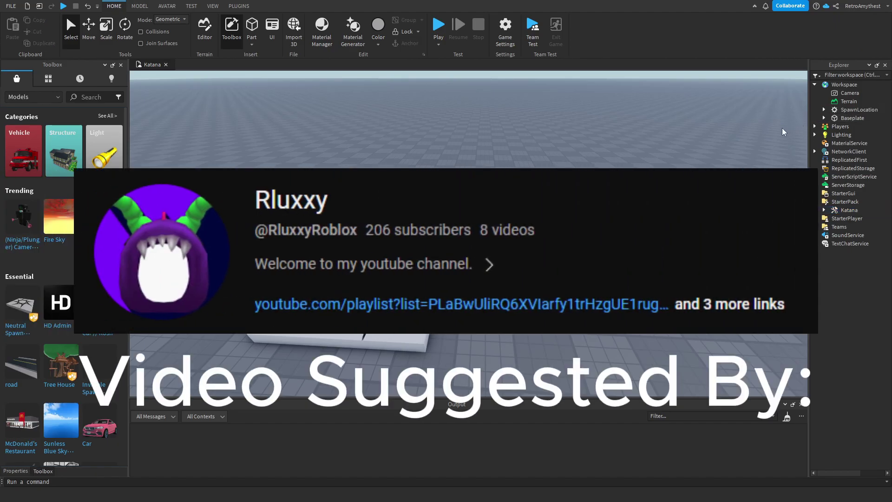
right_click_drag(586, 123, 422, 138)
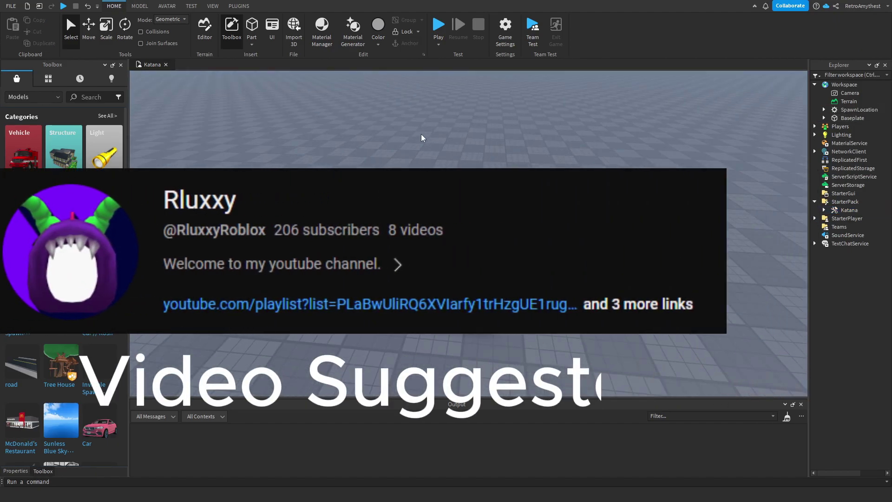
Insert a rig beside the spawn platform with Rig Builder and place a second, rotated rig on the opposite side.
left_click(166, 6)
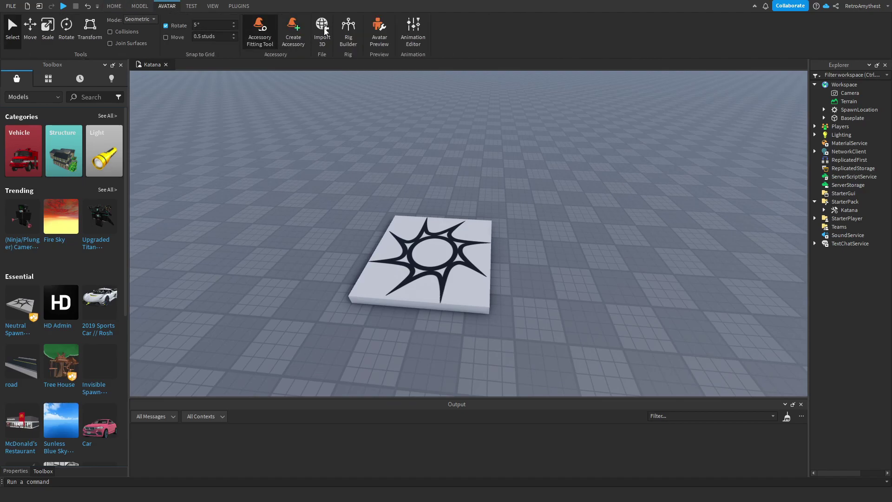
left_click(348, 29)
left_click(492, 290)
left_click_drag(465, 229, 530, 274)
key("ctrl+r")
key("ctrl+d")
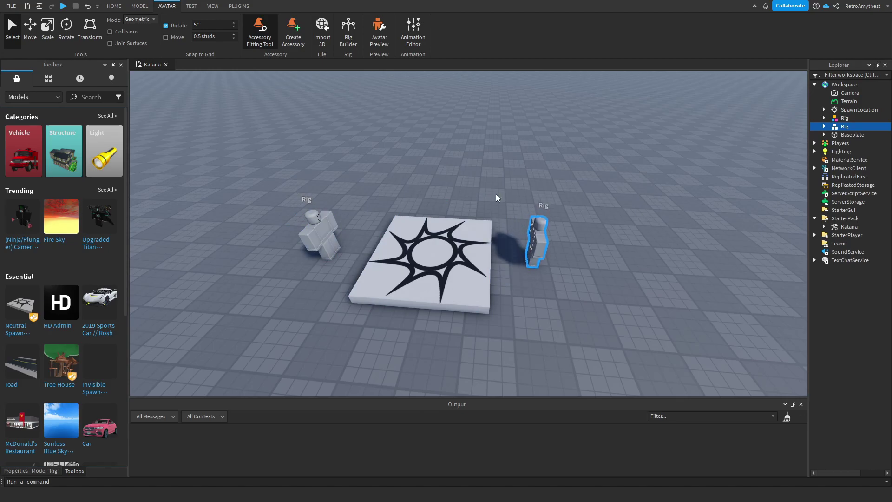
left_click(498, 197)
right_click_drag(498, 197, 428, 187)
key("s")
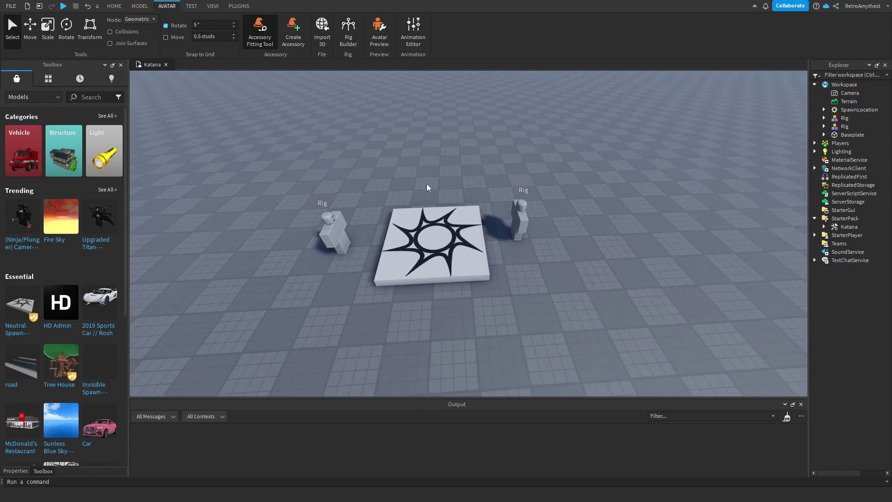
Expand the Katana tool's SlashAnimations folder and view the properties of the Slash1 animation, including its AnimationId.
left_click(824, 227)
left_click(833, 243)
left_click(860, 253)
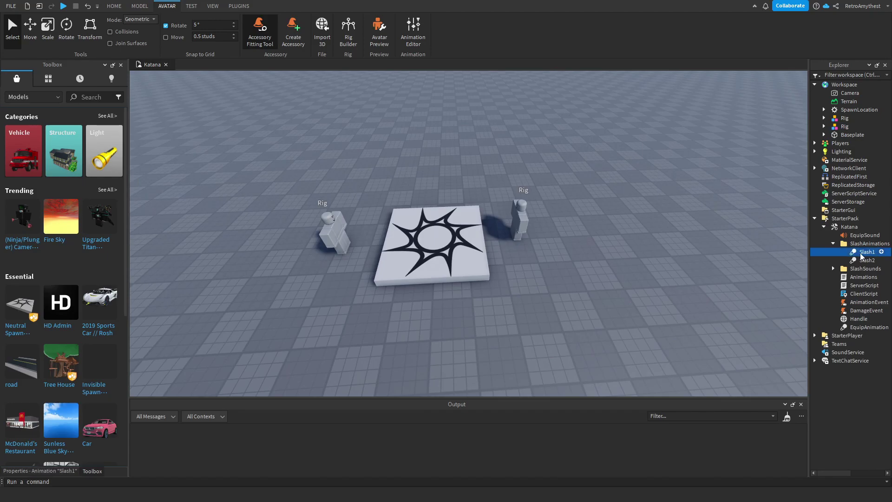
left_click(28, 471)
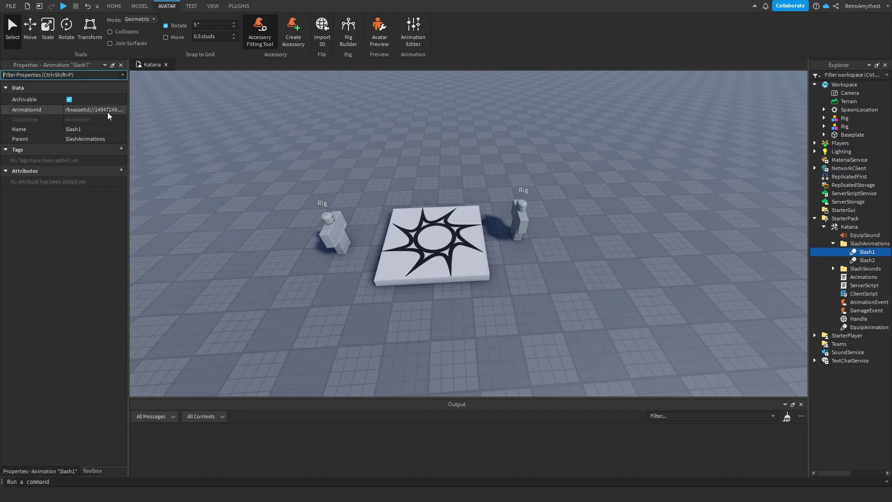
Search the Toolbox models for "katana animations".
left_click(92, 471)
left_click(97, 97)
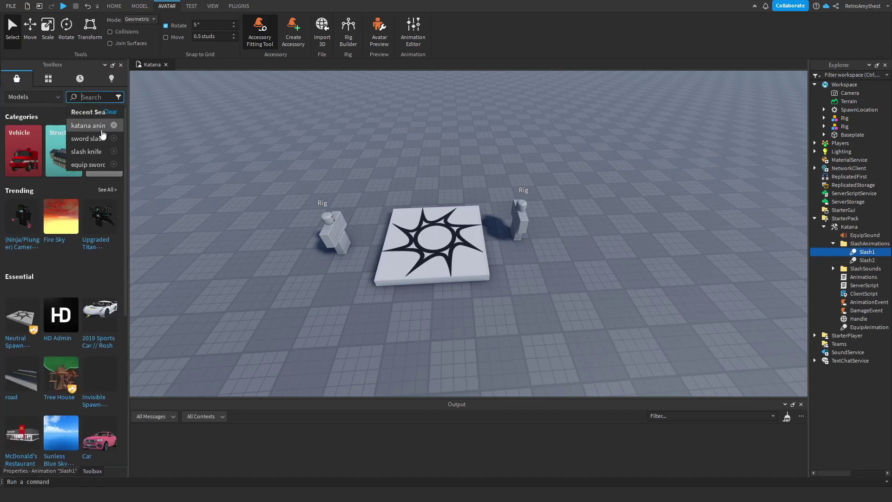
left_click(101, 129)
right_click_drag(188, 140, 268, 166)
scroll(269, 167, "up", 5)
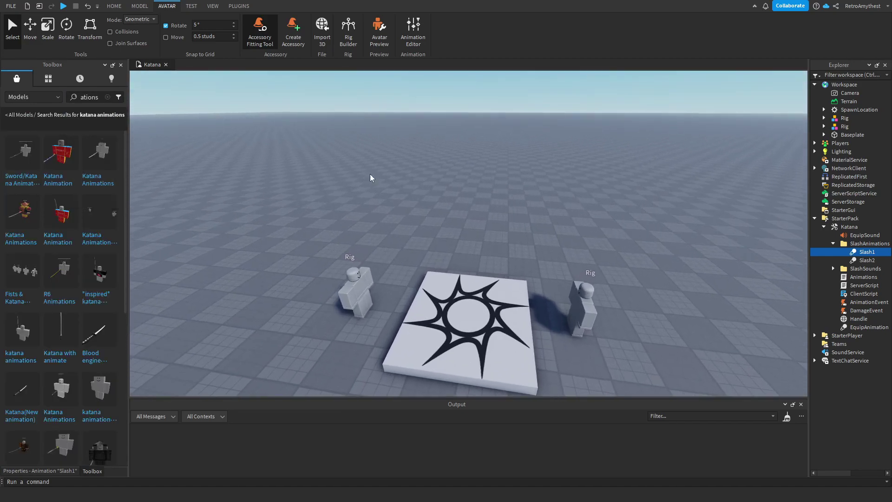
key("s")
right_click_drag(669, 204, 679, 204)
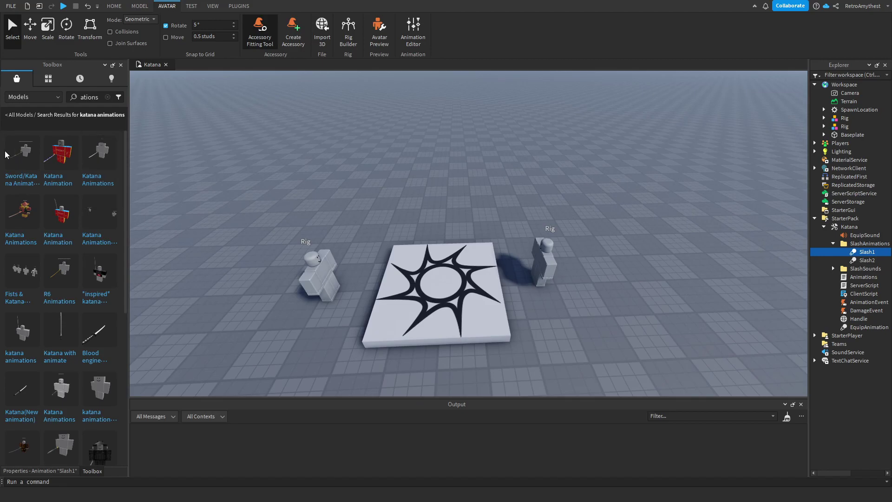
right_click_drag(460, 185, 462, 192)
key("s")
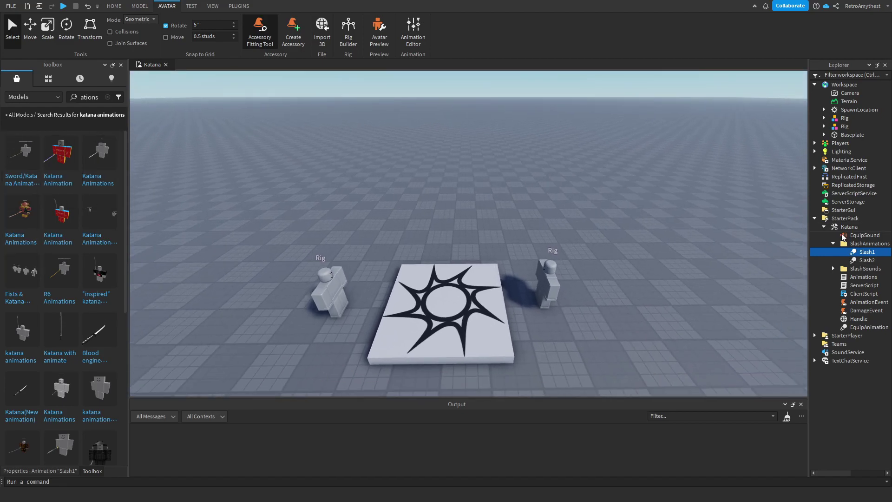
left_click(856, 236)
left_click(630, 180)
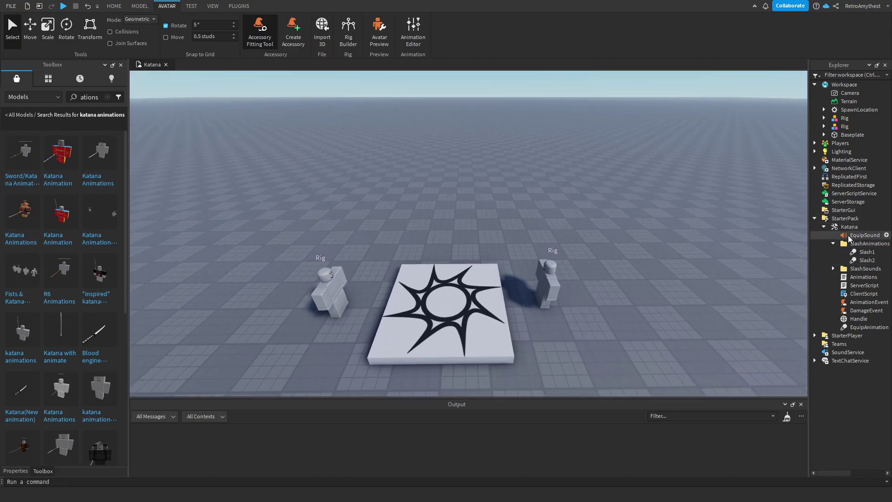
left_click(861, 244)
left_click(864, 253)
right_click_drag(155, 145, 215, 130)
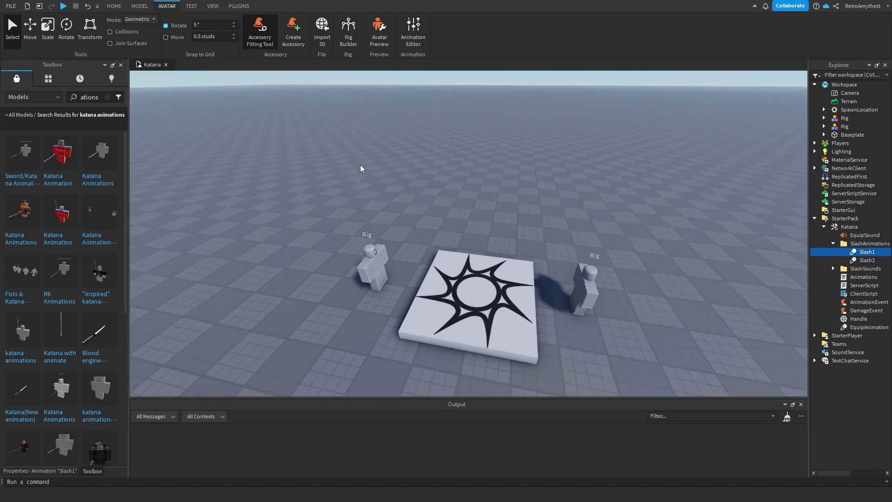
right_click_drag(445, 207, 446, 207)
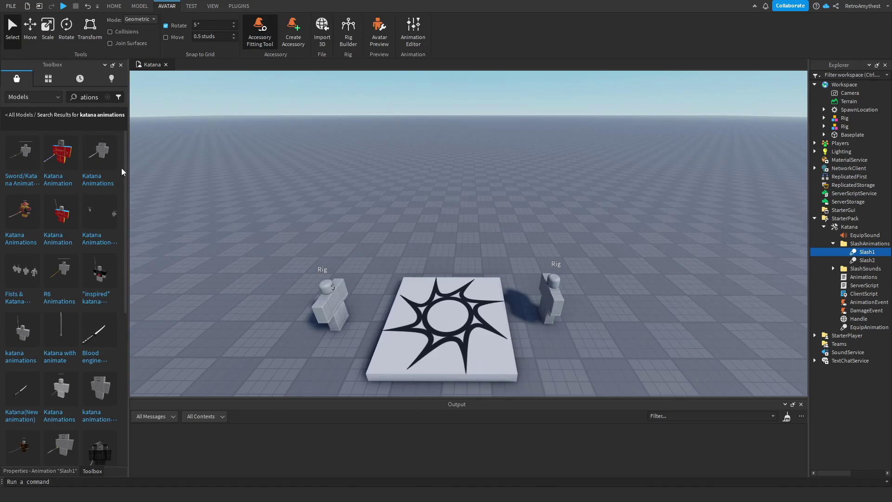
Insert the Katana Animations model with the grey Dummy to check its contents, and delete it again.
left_click(103, 160)
right_click_drag(477, 201, 478, 201)
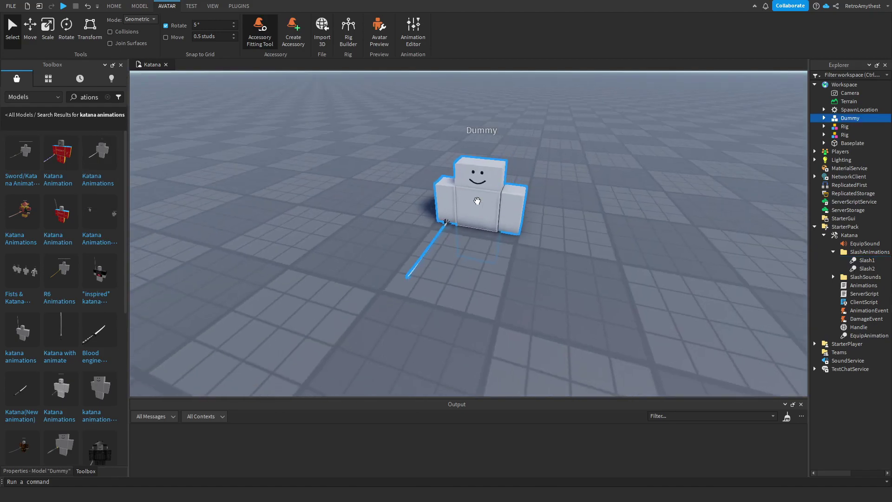
left_click_drag(477, 200, 477, 201)
scroll(516, 207, "down", 5)
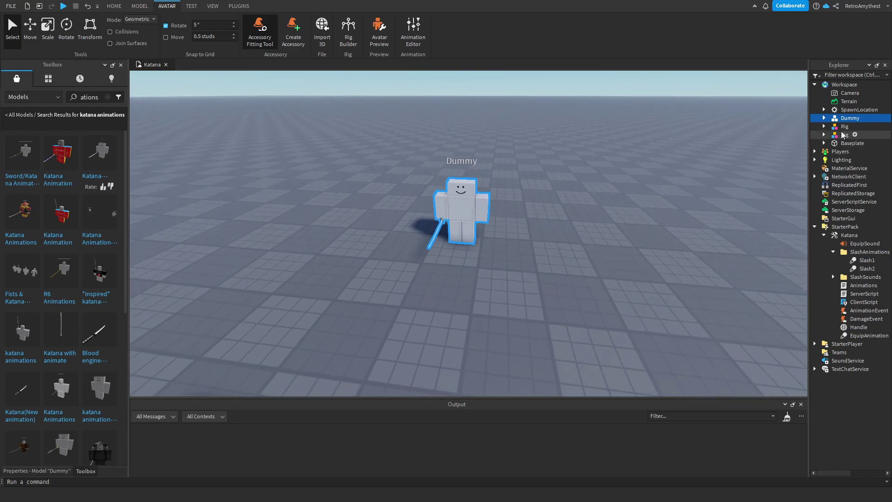
left_click(824, 118)
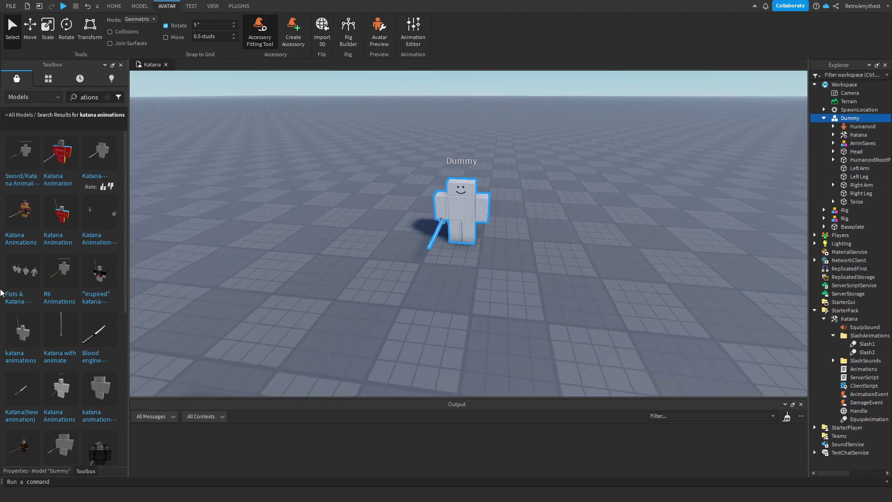
key("Delete")
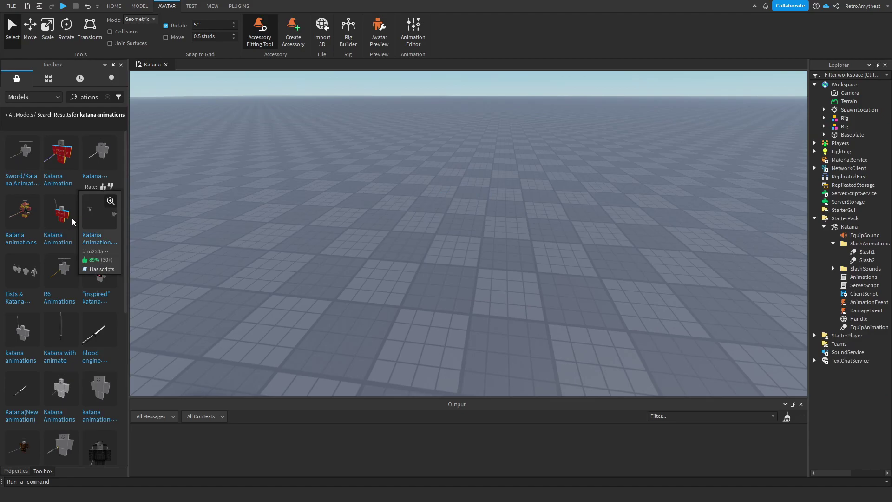
Insert the Katana Animations model containing StarterCharacter and inspect its contents in the Workspace.
left_click(27, 218)
left_click(824, 135)
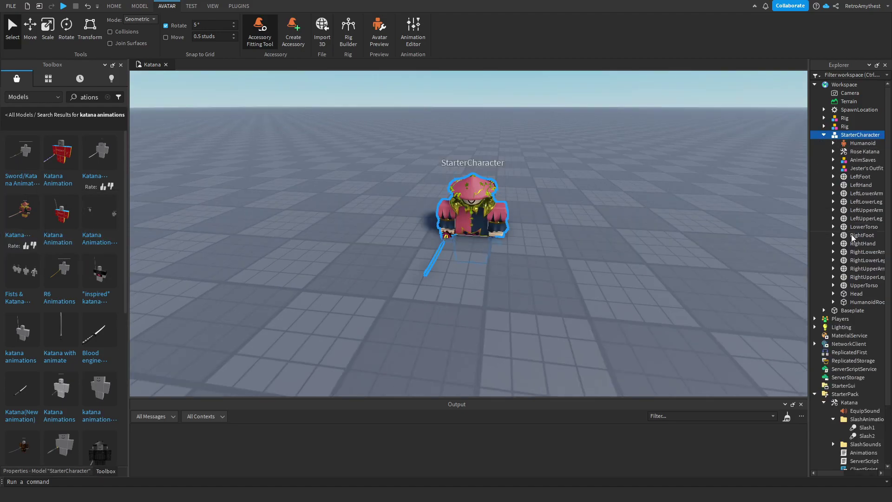
mouse_move(478, 216)
left_mouse_down()
mouse_move(405, 209)
mouse_move(461, 214)
left_mouse_up()
scroll(461, 214, "down", 5)
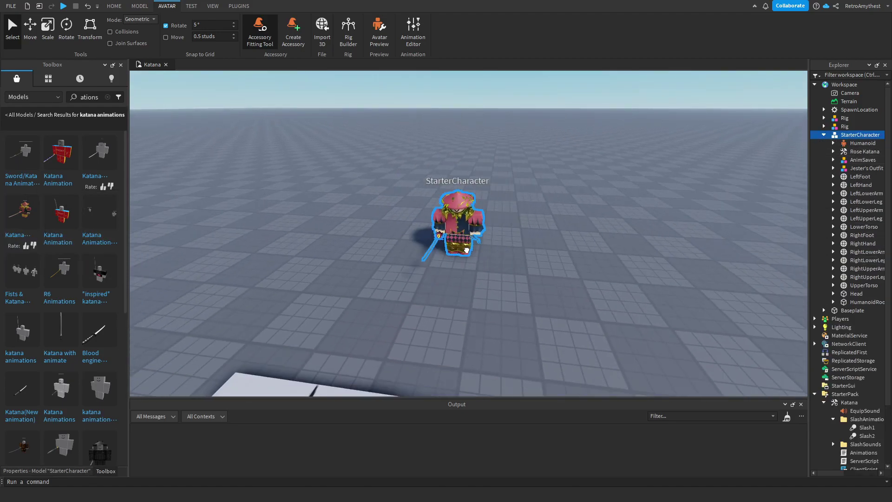
right_click_drag(531, 254, 532, 255)
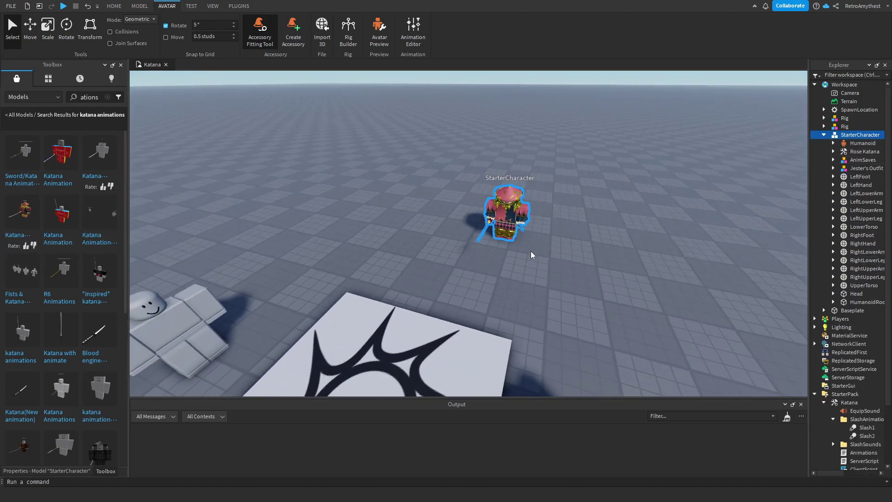
Dock the Animation Editor beneath the viewport and preview StarterCharacter's Katana - Idle animation.
left_click(241, 4)
left_click(172, 4)
left_click(412, 42)
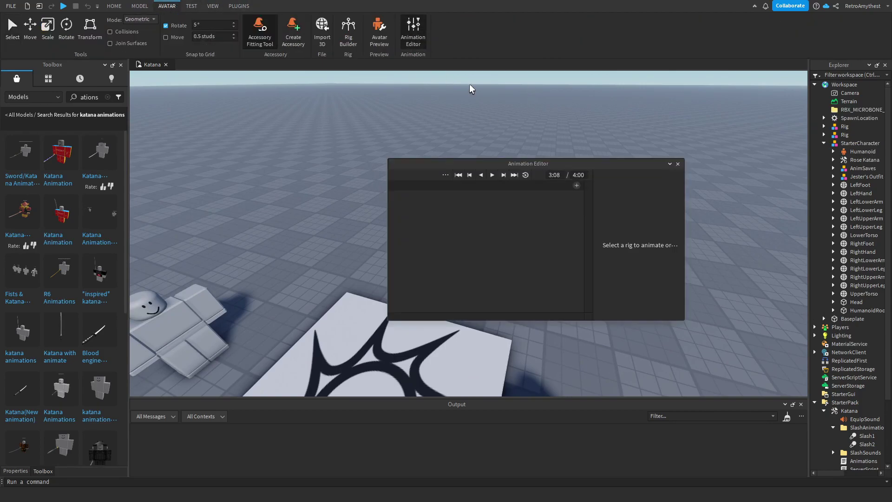
left_click_drag(560, 169, 468, 265)
left_click(515, 197)
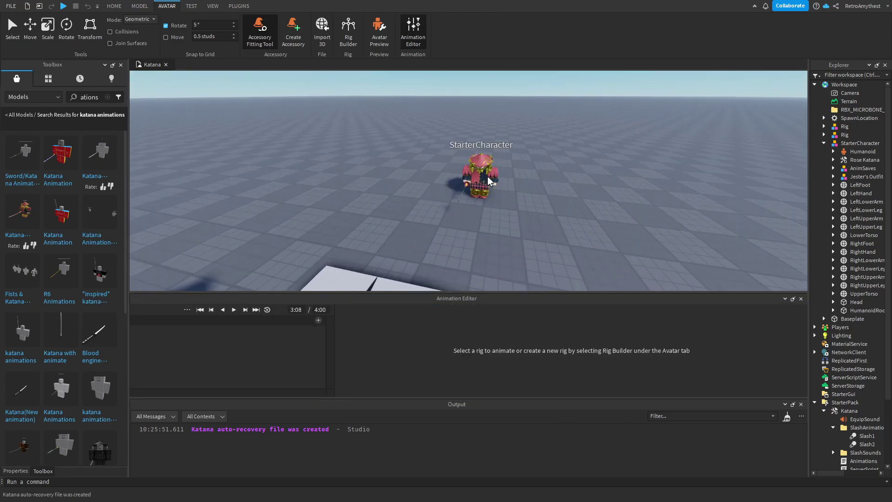
left_click(234, 310)
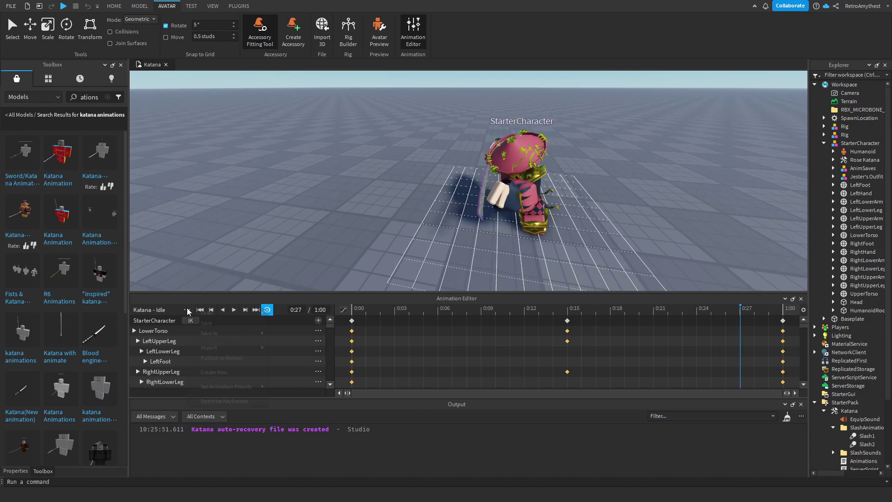
Load StarterCharacter's Slice_1 animation in the Animation Editor and play it.
left_click(187, 309)
mouse_move(218, 314)
left_click(289, 323)
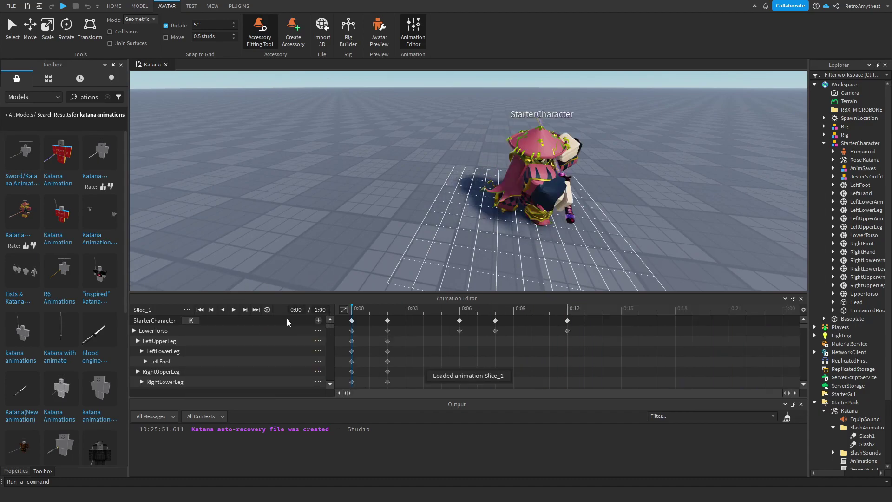
left_click(234, 310)
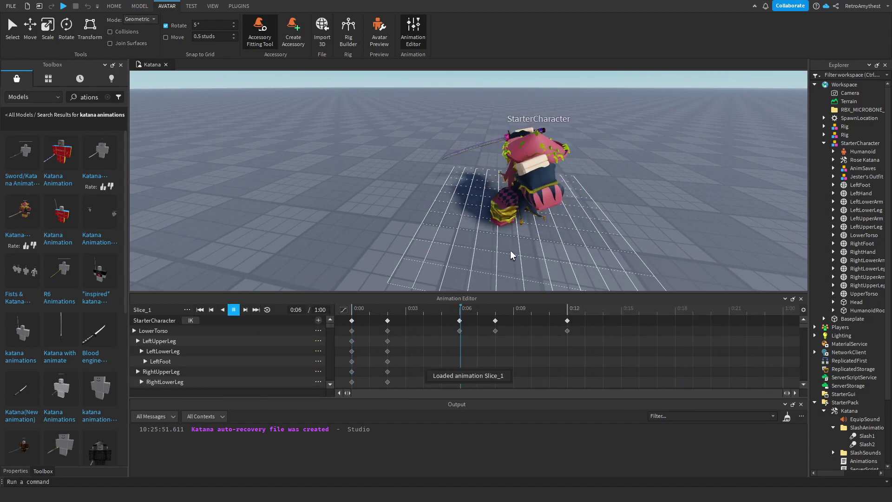
left_click(235, 311)
scroll(420, 253, "down", 3)
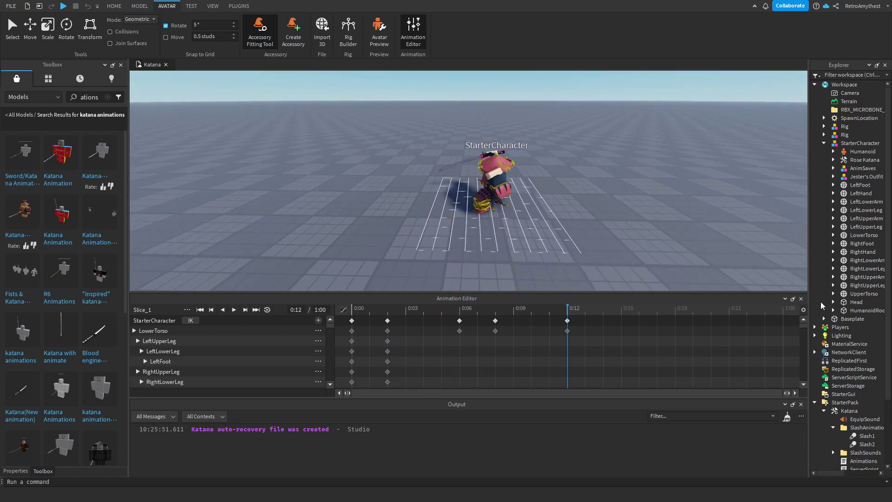
Close the Animation Editor and delete StarterCharacter from the Workspace.
left_click(802, 299)
scroll(700, 271, "down", 2)
left_click(475, 240)
key("Delete")
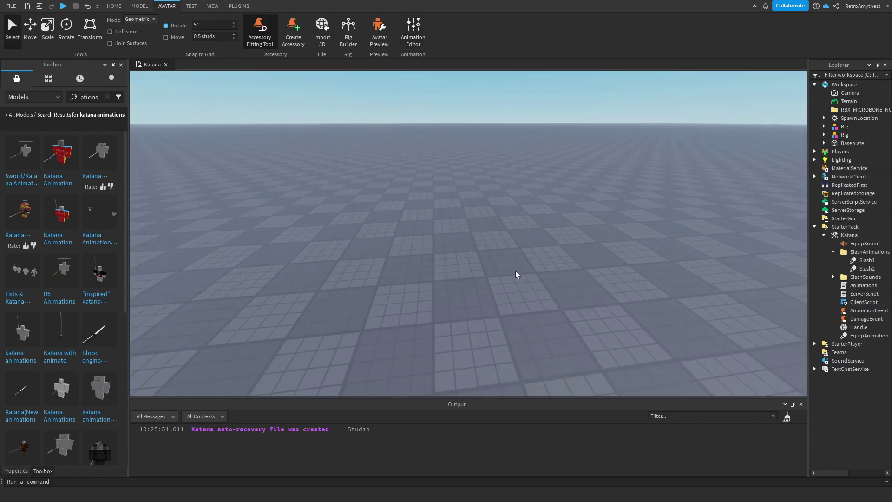
right_click_drag(516, 270, 517, 263)
scroll(517, 263, "down", 3)
right_click_drag(616, 252, 598, 244)
left_click(29, 99)
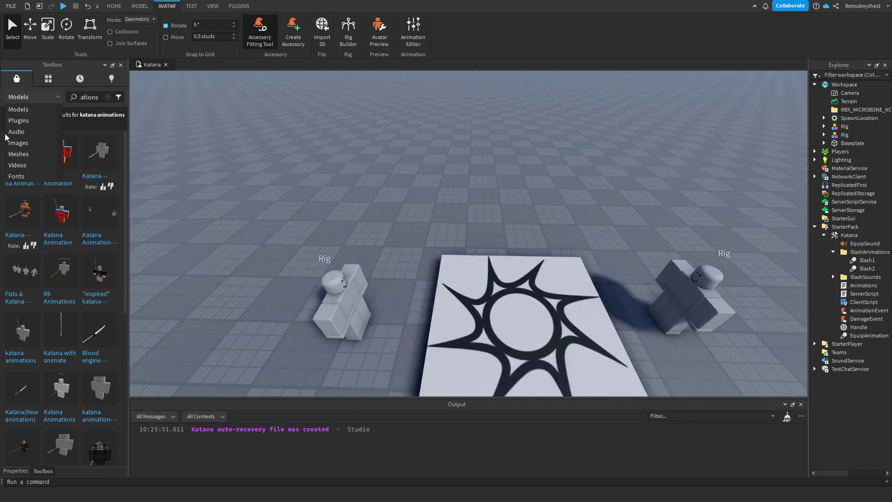
left_click(43, 101)
Inspect the contents of the Katana tool's SlashAnimations and SlashSounds folders, collapsing each folder again.
right_click_drag(534, 174, 576, 186)
left_click(864, 262)
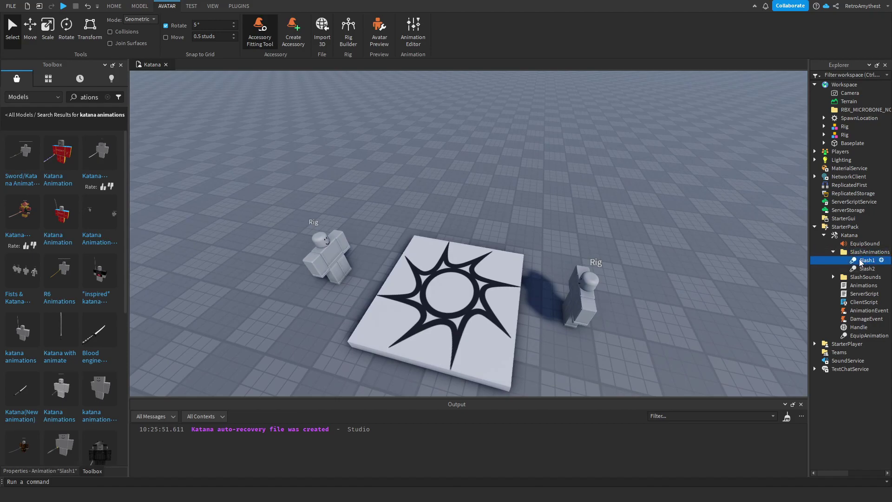
left_click(833, 252)
left_click(833, 260)
left_click(862, 263)
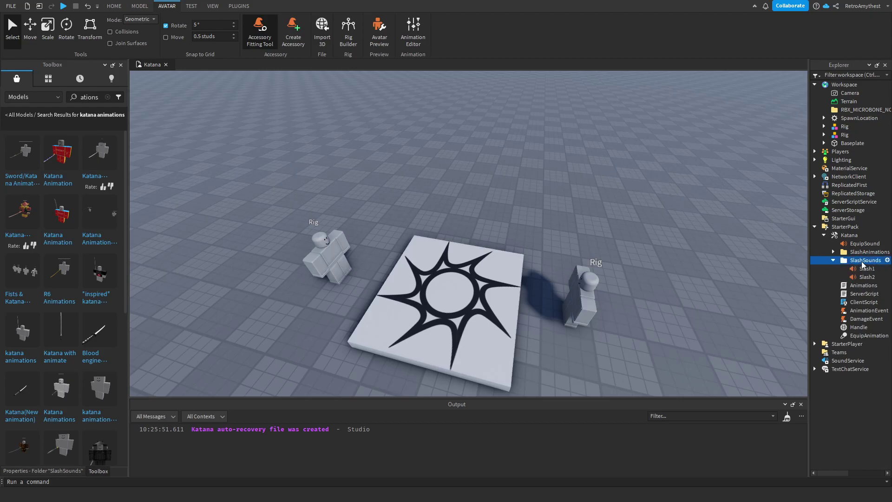
left_click(865, 268)
left_click(868, 276)
left_click(872, 269)
left_click(834, 260)
left_click(772, 250)
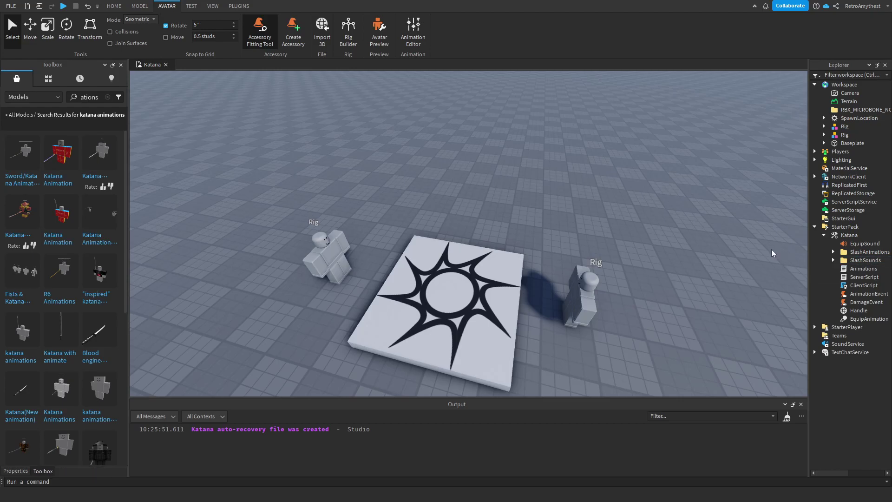
Open the Katana's ServerScript and declare a local table damages = {20,30,50,40,10,100,90} below the handle variable.
double_click(863, 277)
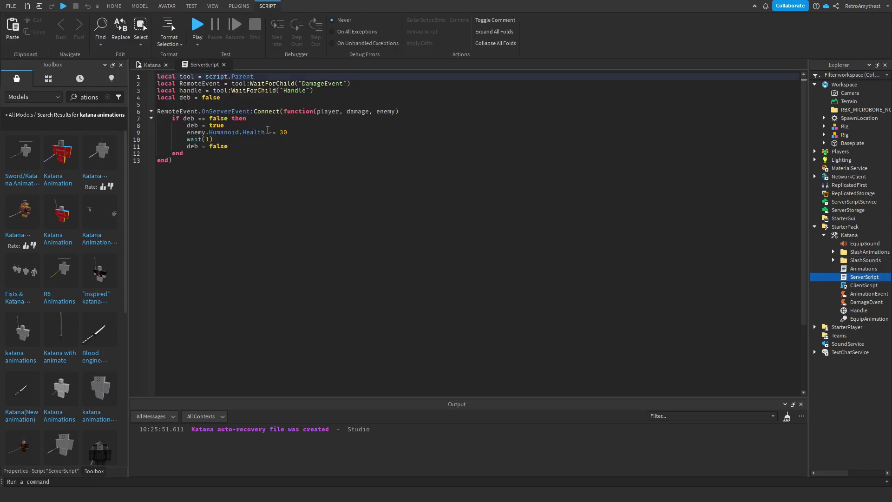
double_click(283, 132)
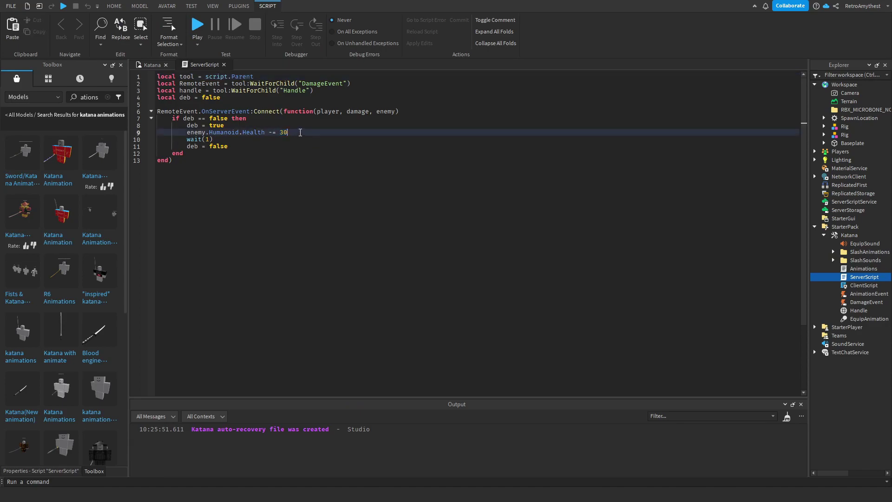
left_click(338, 91)
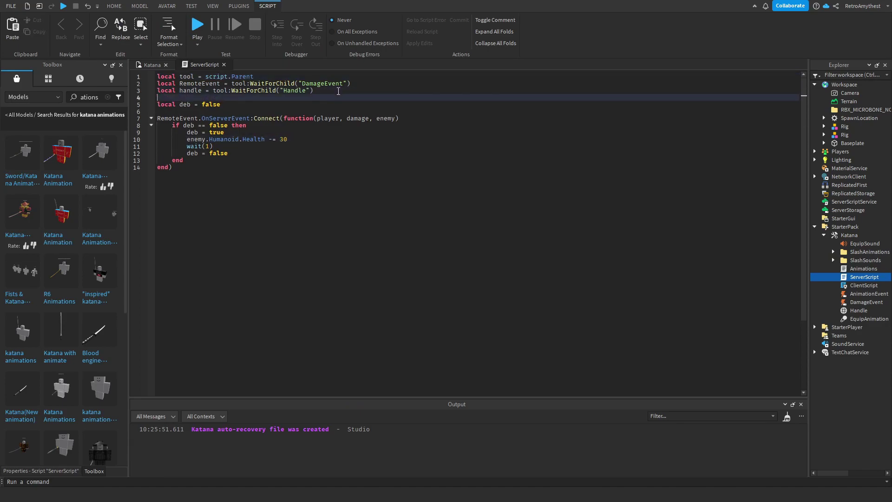
key("Return")
type("local dam")
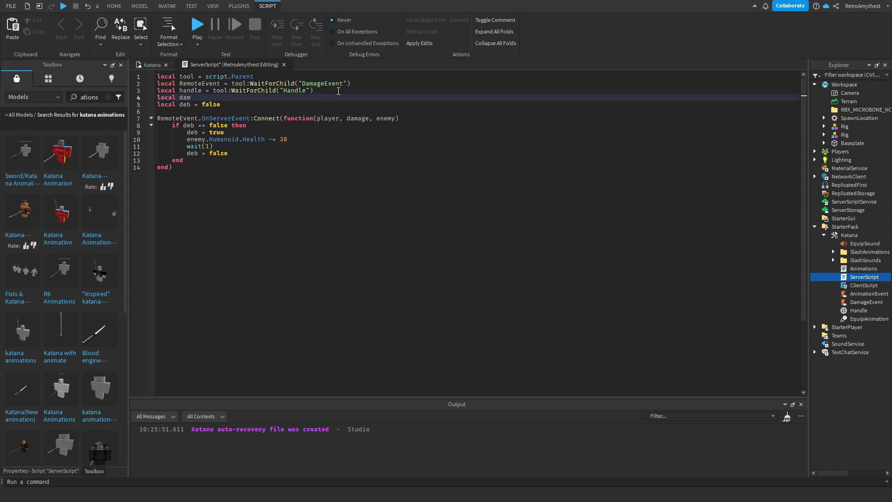
type("[")
key("BackSpace")
Below deb = true, add the line local chosenDamage = damages[math.random(1,#damages)] to choose a random damage value.
left_click(285, 140)
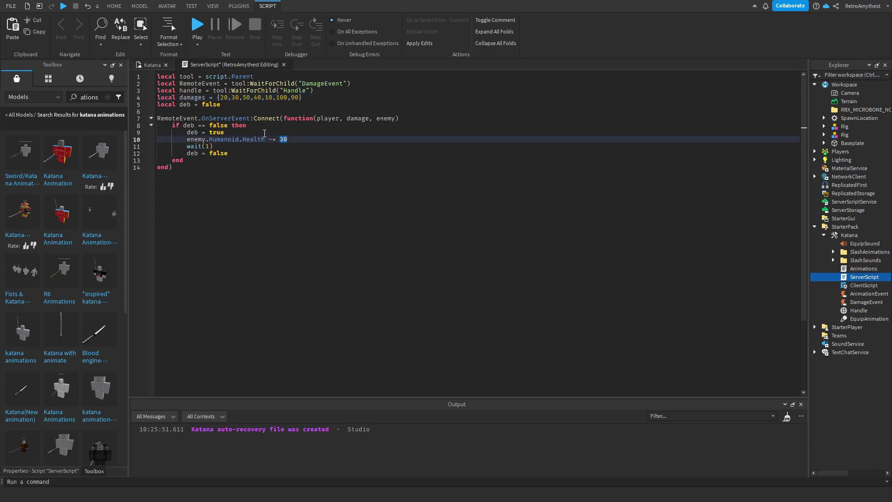
left_click(264, 132)
key("Return")
type("local chos")
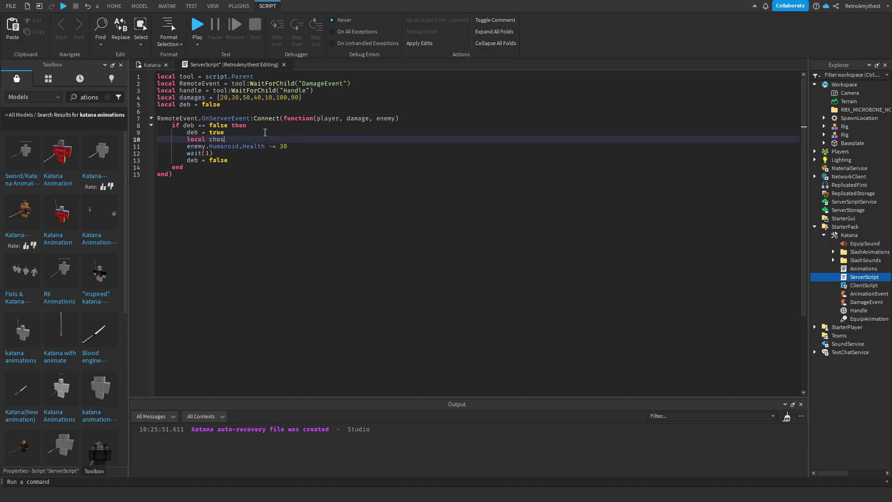
type("enDamage = damages[")
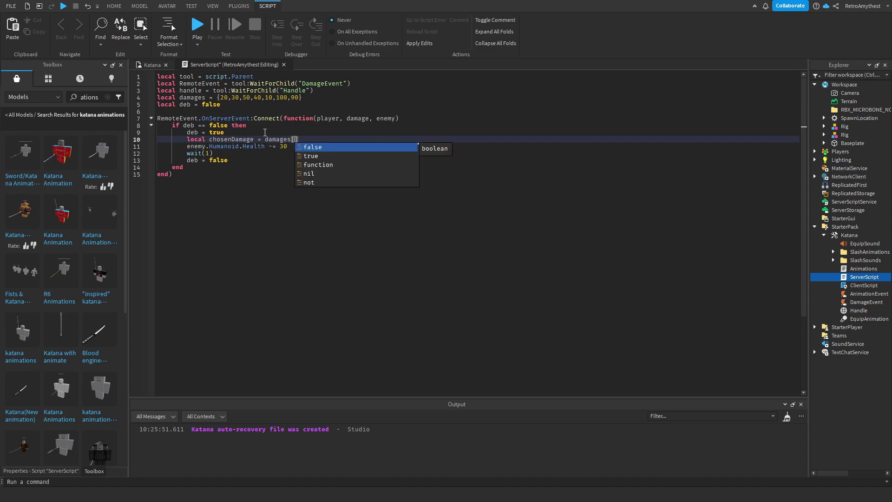
type("math")
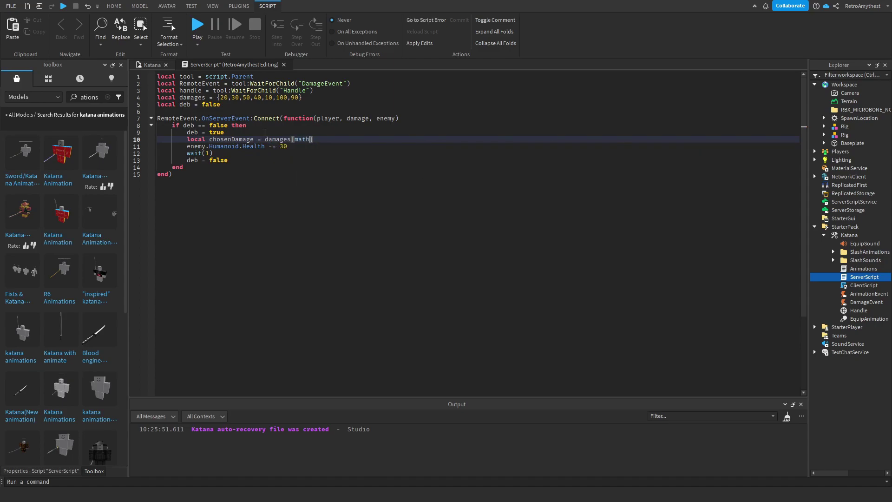
type(".random(1,")
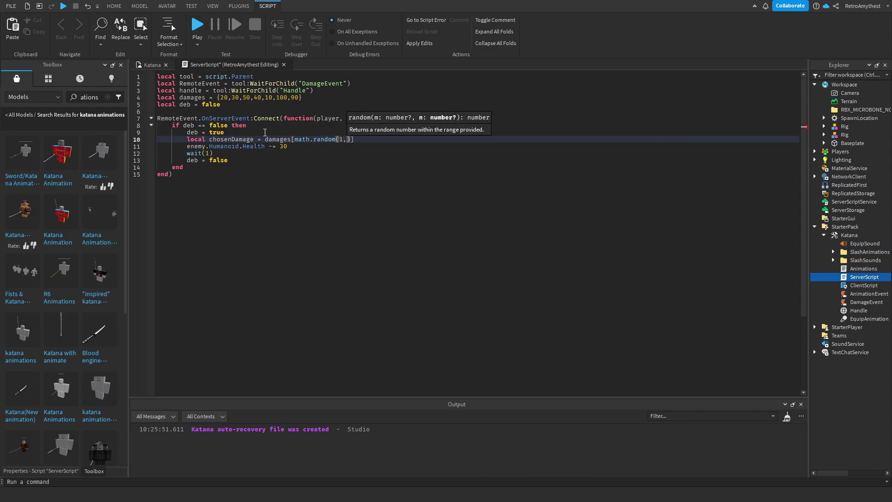
type("#damages")
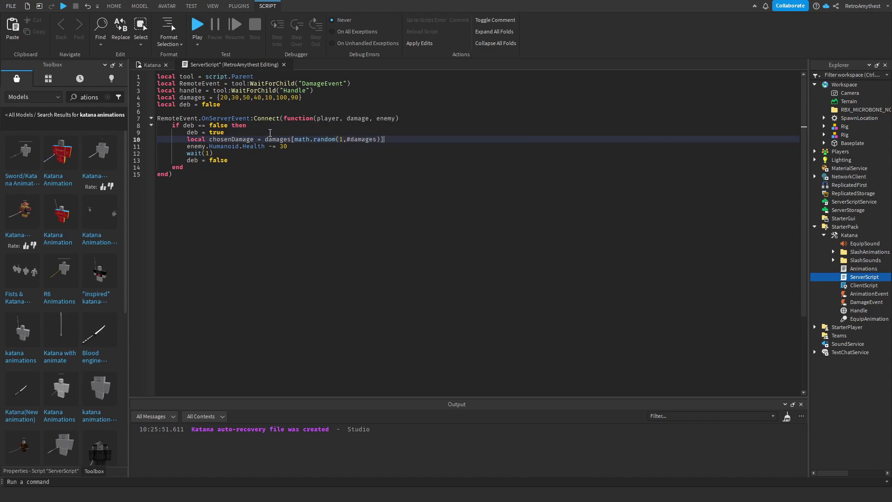
Replace the fixed damage subtracted from the enemy's health with chosenDamage, and add print(chosenDamage) above that line.
double_click(283, 147)
type("chosenDamage")
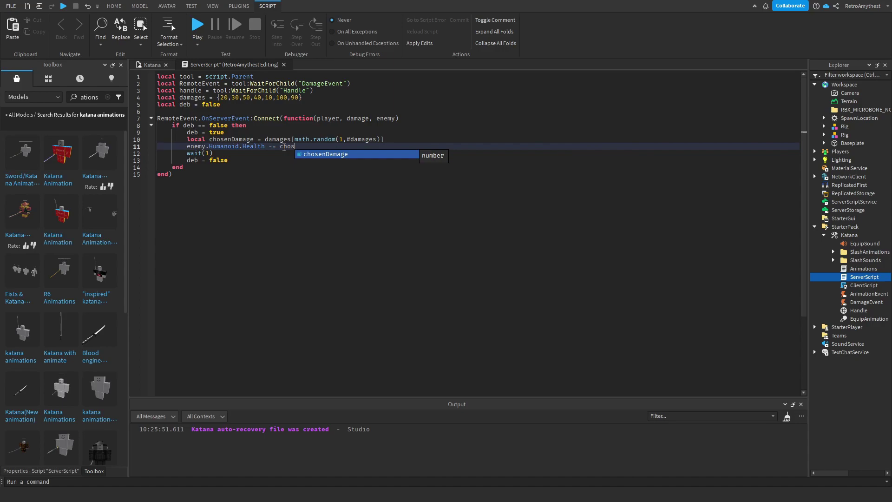
left_click(402, 138)
key("Return")
type("print(ch")
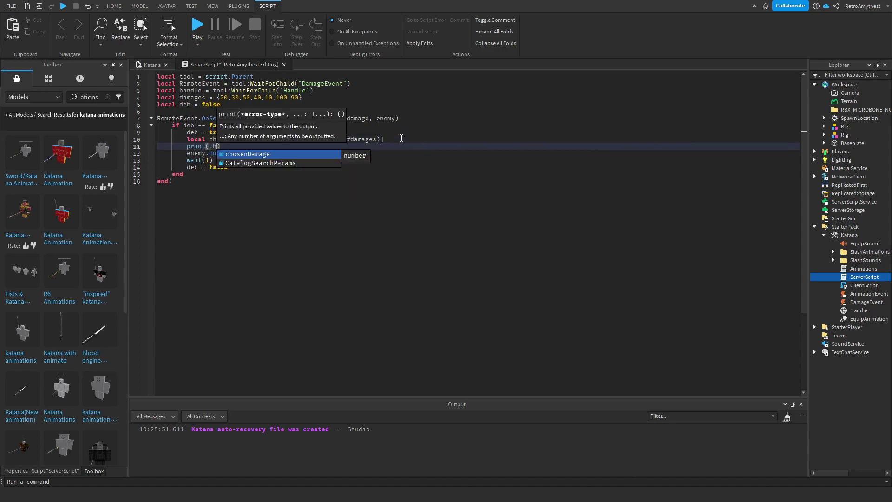
key("Tab")
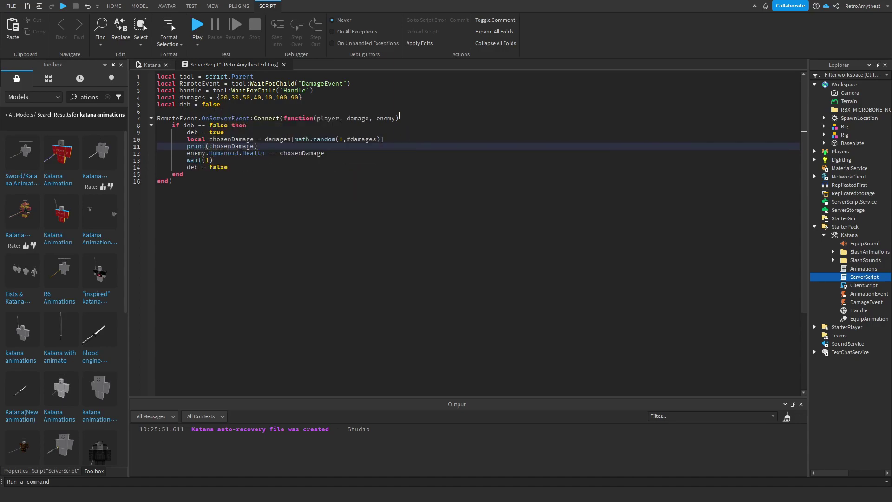
Close the ServerScript and start a playtest of the game.
left_click(283, 64)
left_click(114, 6)
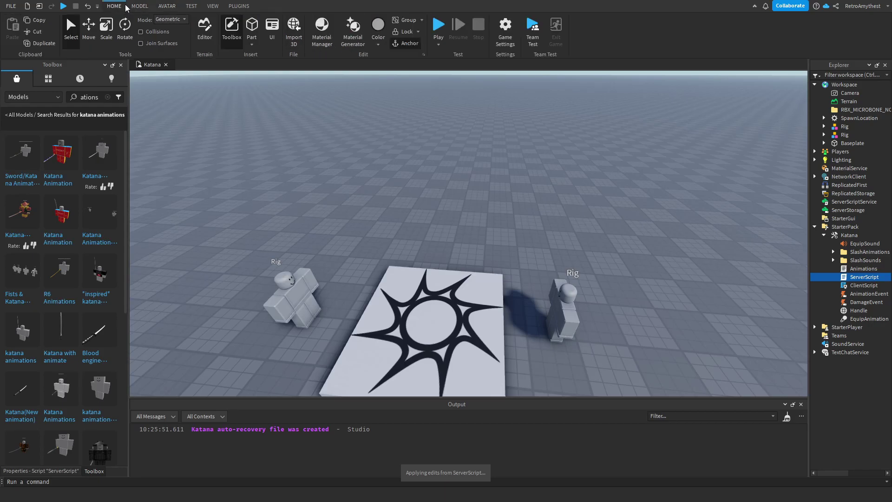
left_click(446, 27)
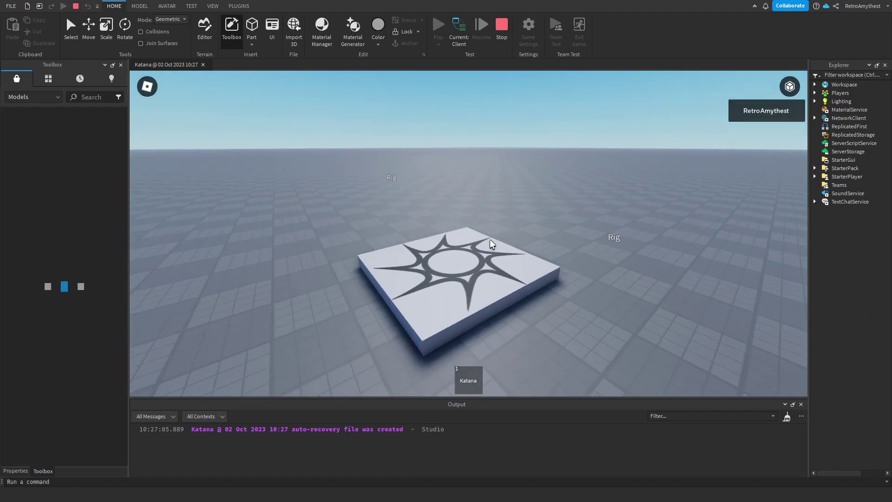
Equip the Katana and slash both rigs repeatedly to test the random damage, moving away from them at the end.
key("1")
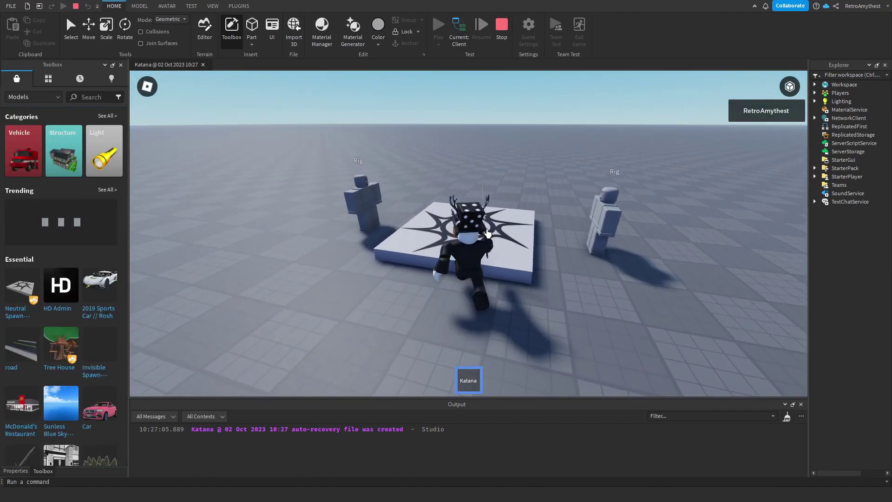
key("w")
left_click(522, 244)
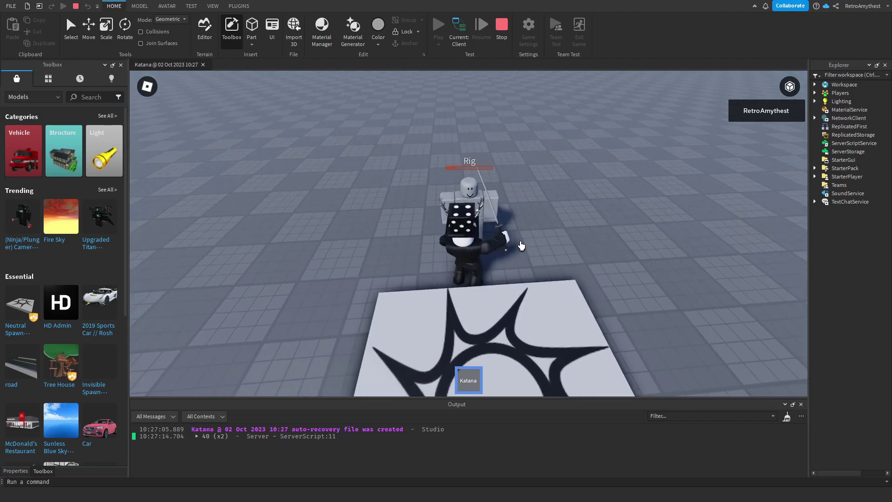
left_click(521, 246)
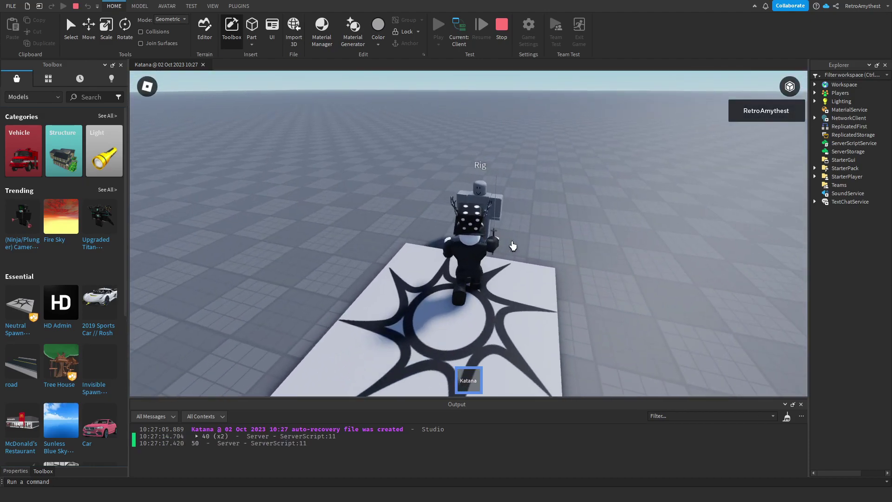
left_click(513, 246)
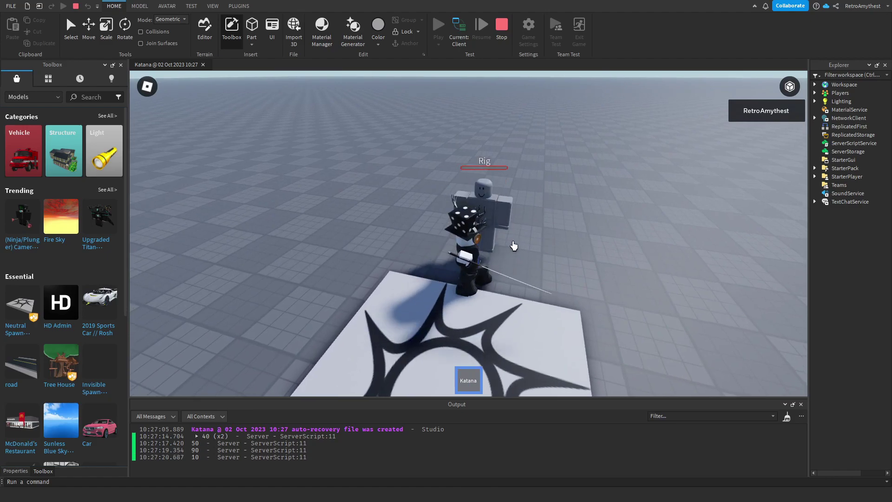
left_click(513, 246)
key("s")
right_click_drag(513, 245, 522, 243)
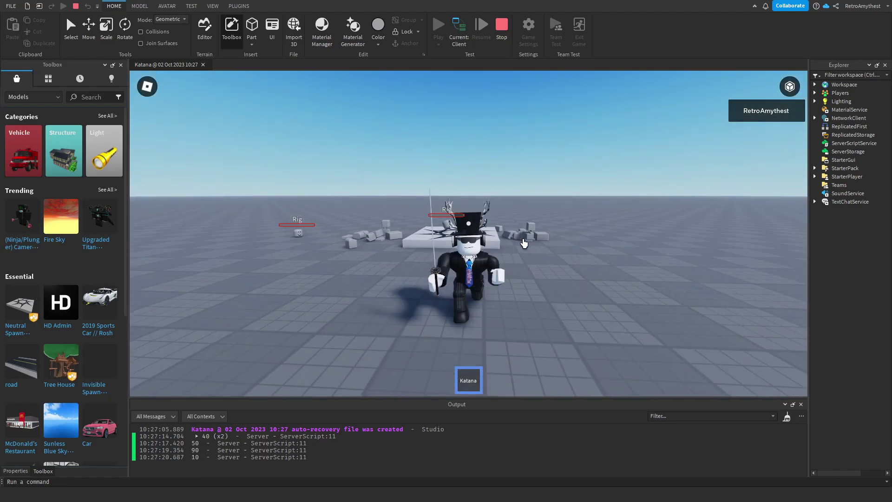